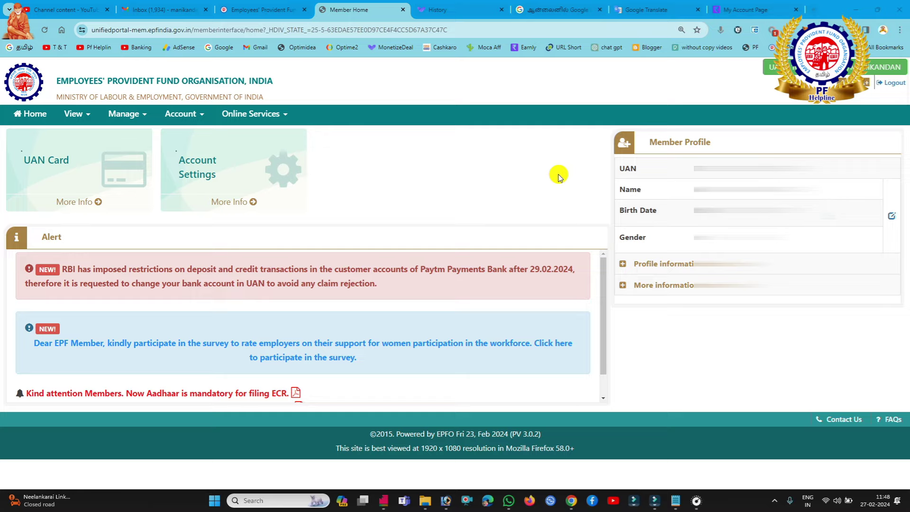
# Step: Open the Joint Declaration form for managing the member's details
pyautogui.click(142, 116)
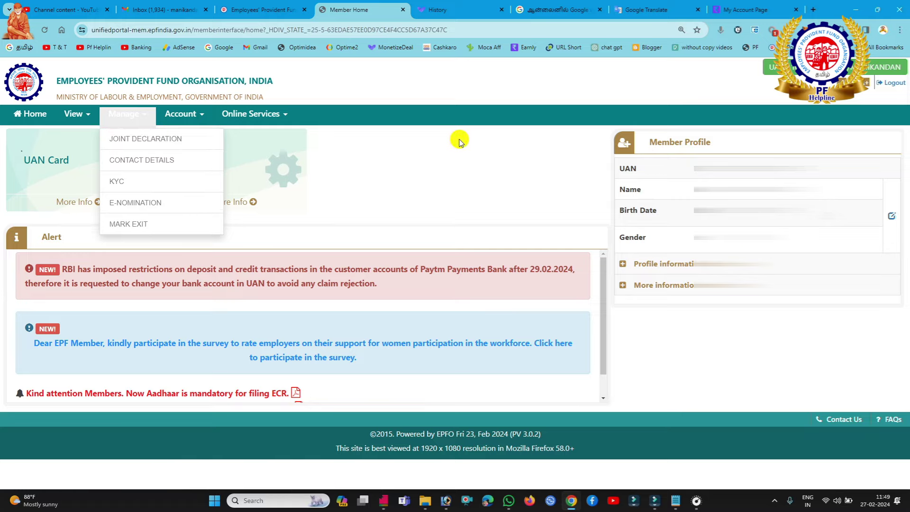
pyautogui.click(142, 136)
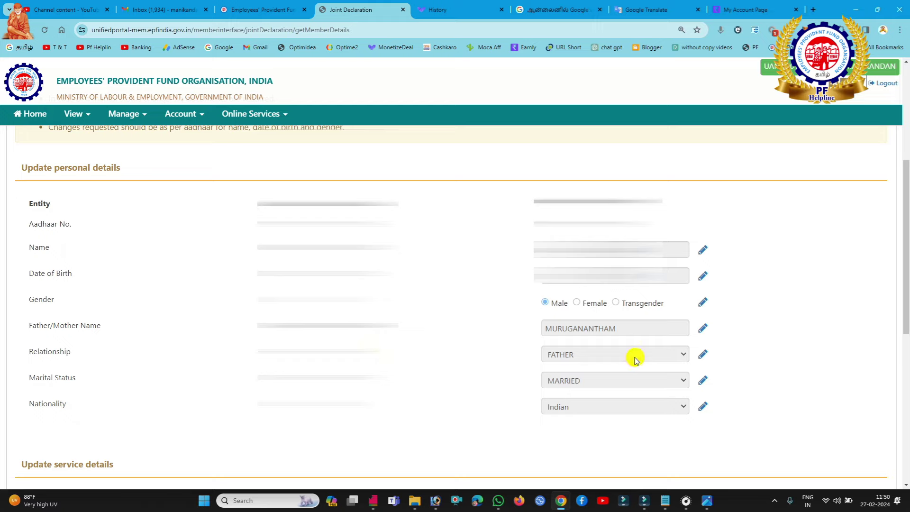
pyautogui.click(703, 355)
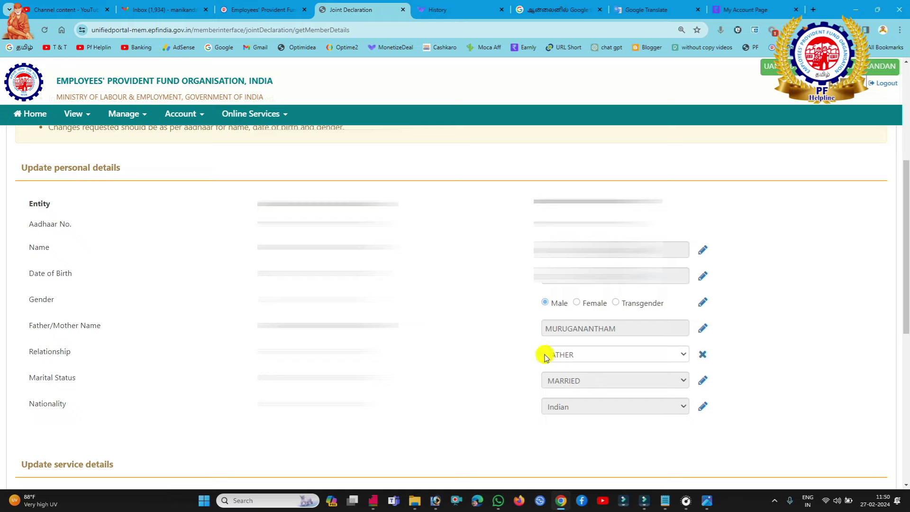
pyautogui.click(660, 354)
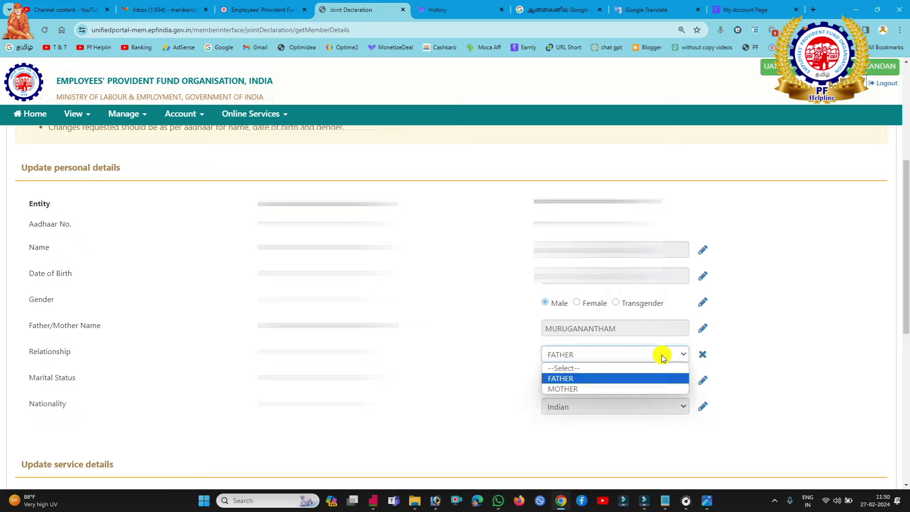
pyautogui.click(580, 378)
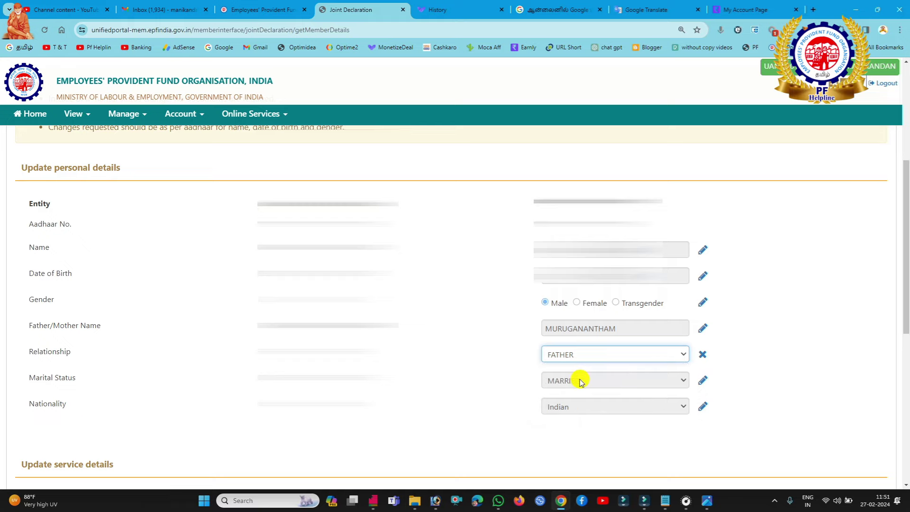
pyautogui.click(702, 356)
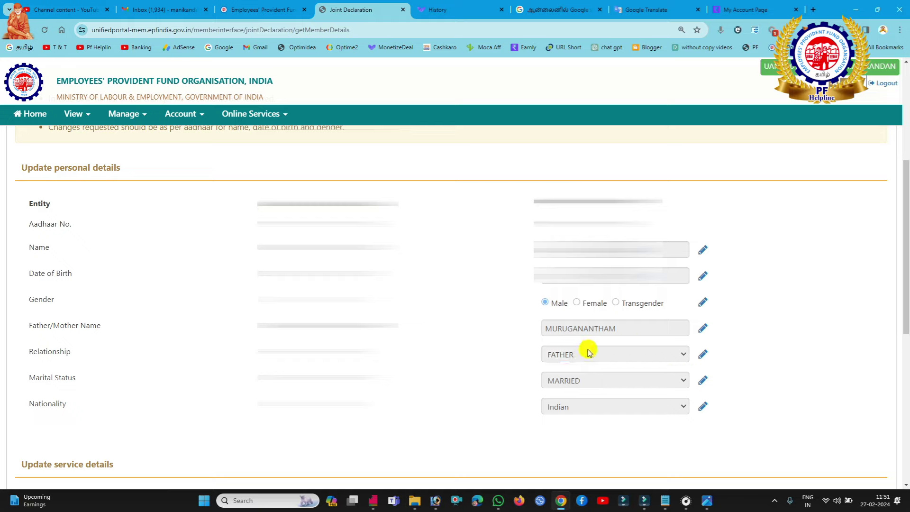
pyautogui.click(702, 357)
pyautogui.click(682, 355)
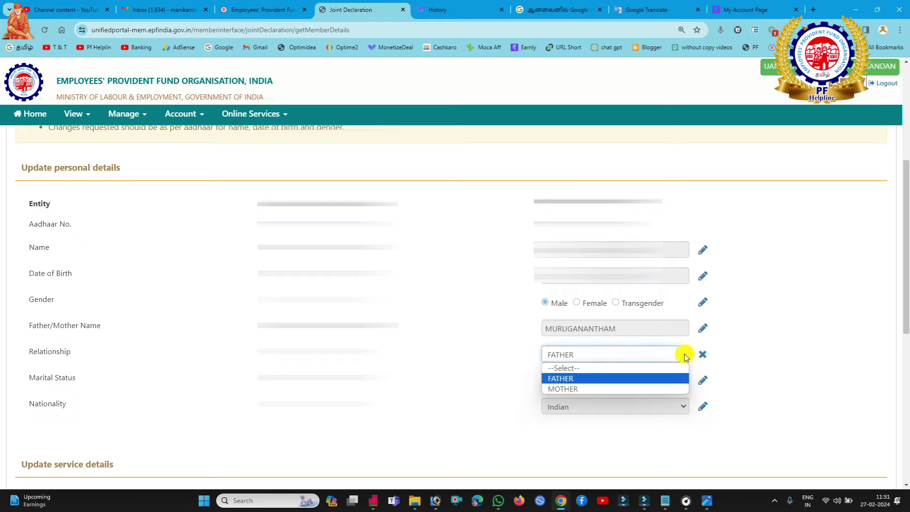
pyautogui.click(578, 379)
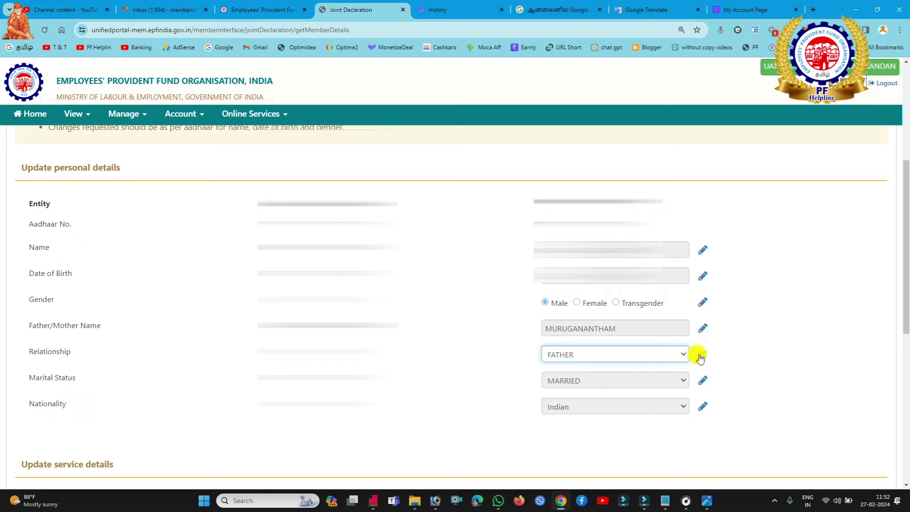
# Step: Make the Father/Mother Name editable, append the parent's initial to the requested name, and cancel the Relationship change
pyautogui.click(702, 328)
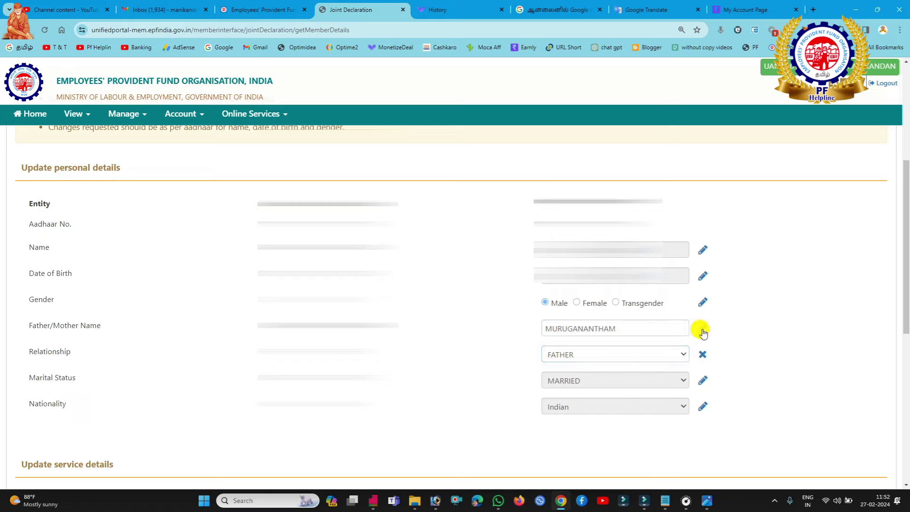
pyautogui.click(635, 329)
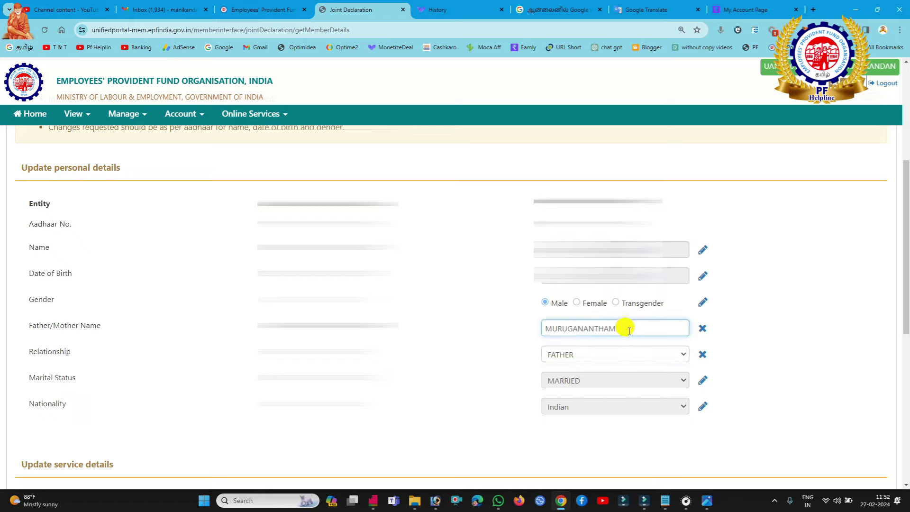
pyautogui.write('M')
pyautogui.click(702, 355)
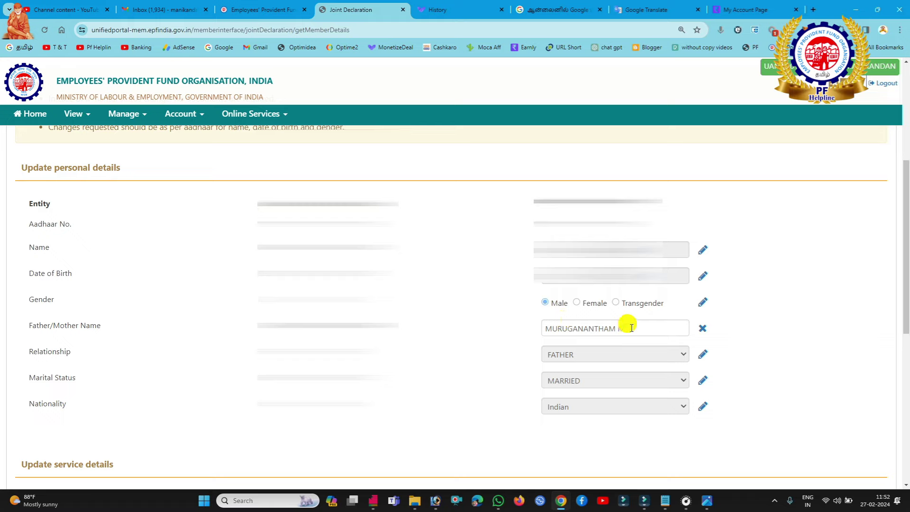
pyautogui.write('M')
# Step: Consent to providing the Aadhaar number for the joint declaration and proceed to the document upload stage
pyautogui.scroll(-8, 703, 334)
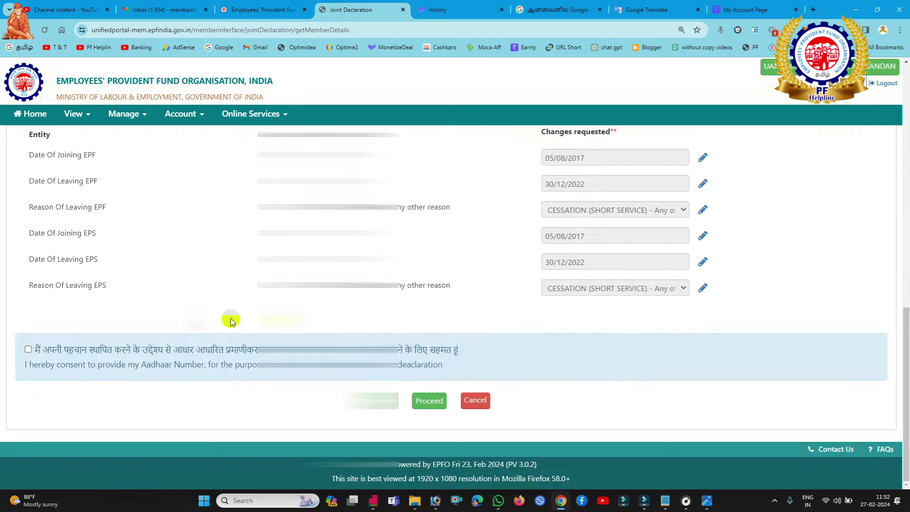
pyautogui.click(27, 350)
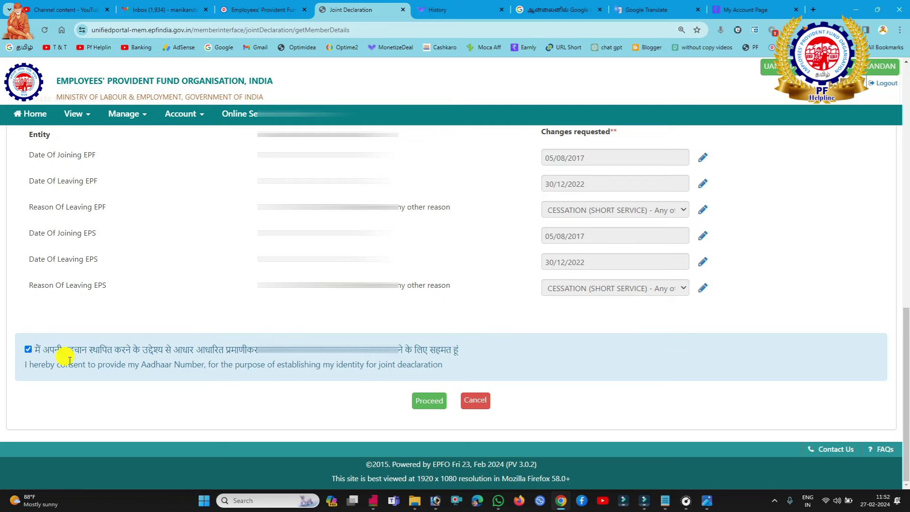
pyautogui.scroll(2, 556, 360)
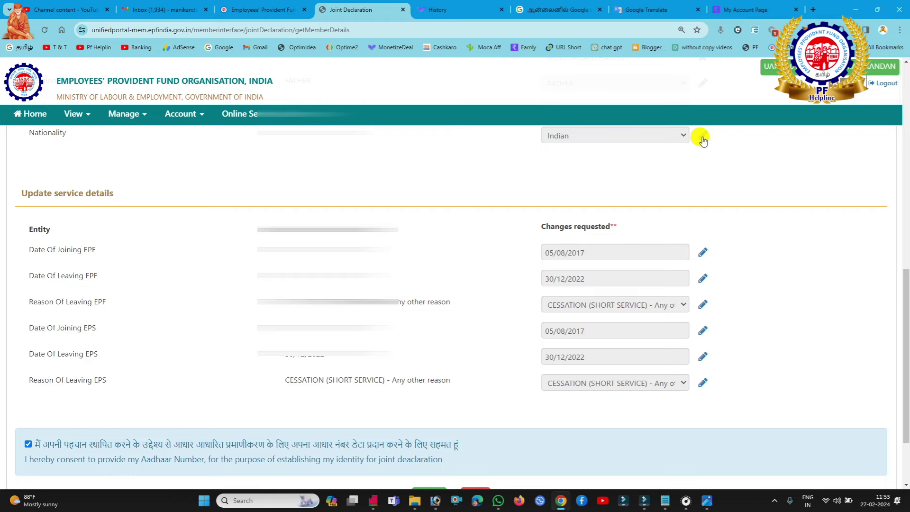
pyautogui.scroll(-2, 635, 147)
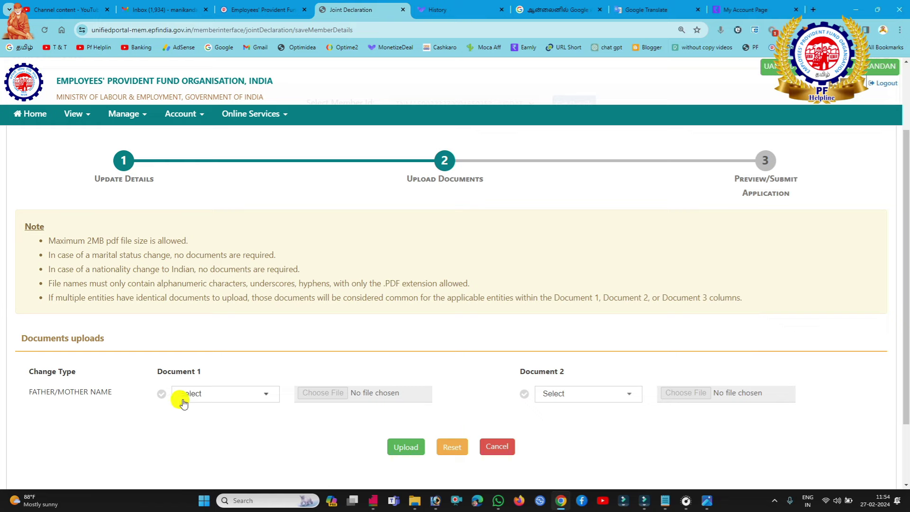
# Step: Examine the document types accepted as Document 1 for the Father/Mother Name change
pyautogui.click(203, 394)
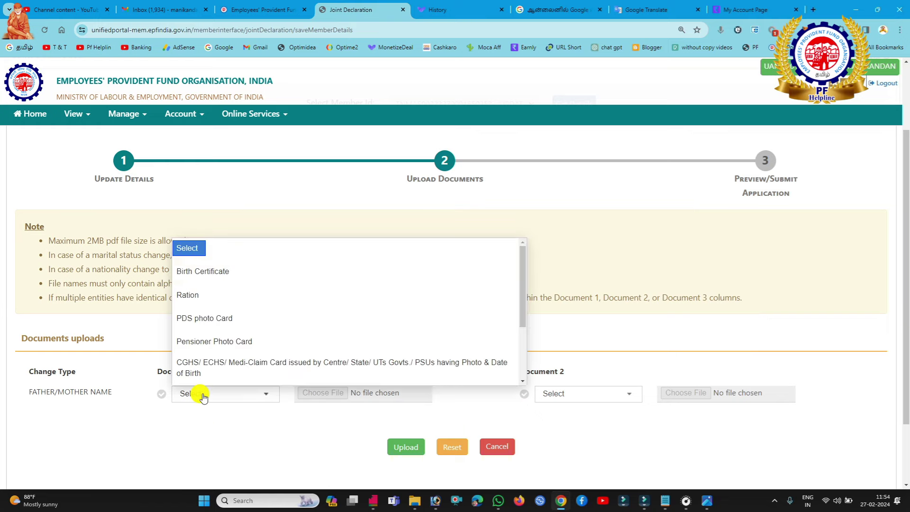
pyautogui.scroll(-1, 201, 308)
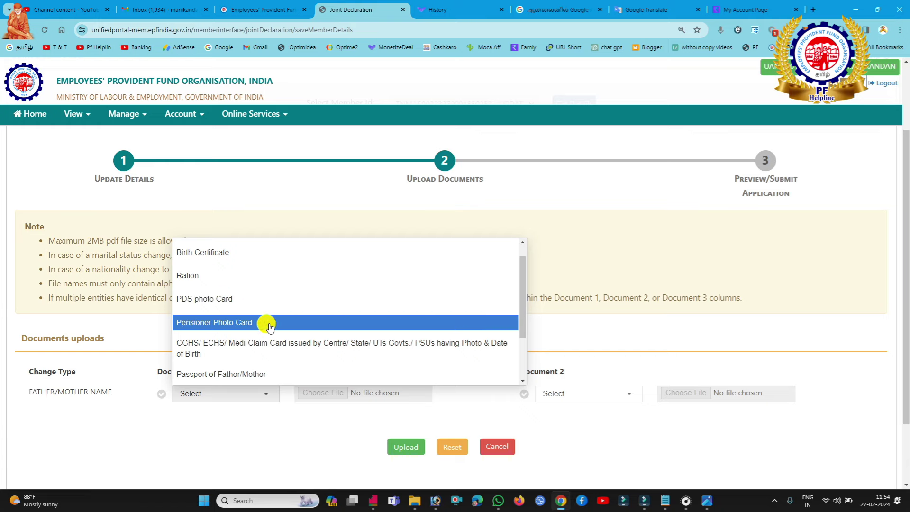
pyautogui.scroll(-1, 266, 343)
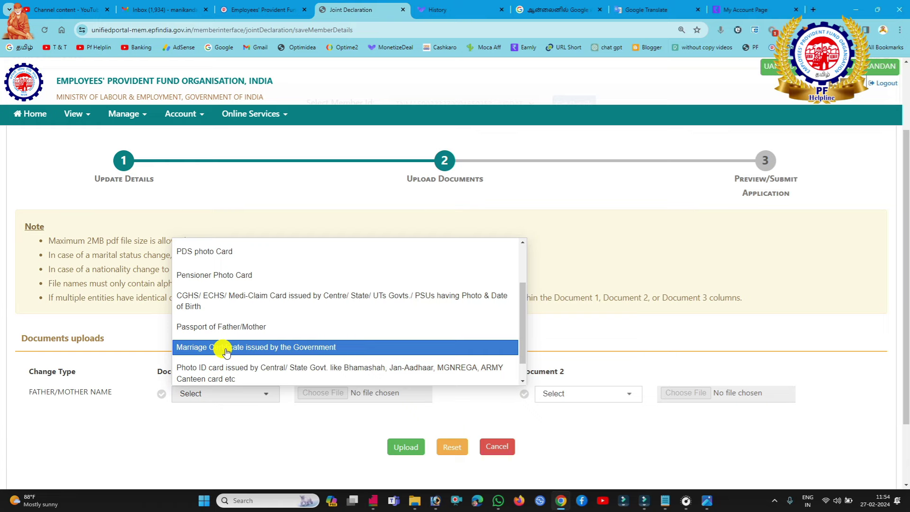
pyautogui.scroll(-1, 225, 351)
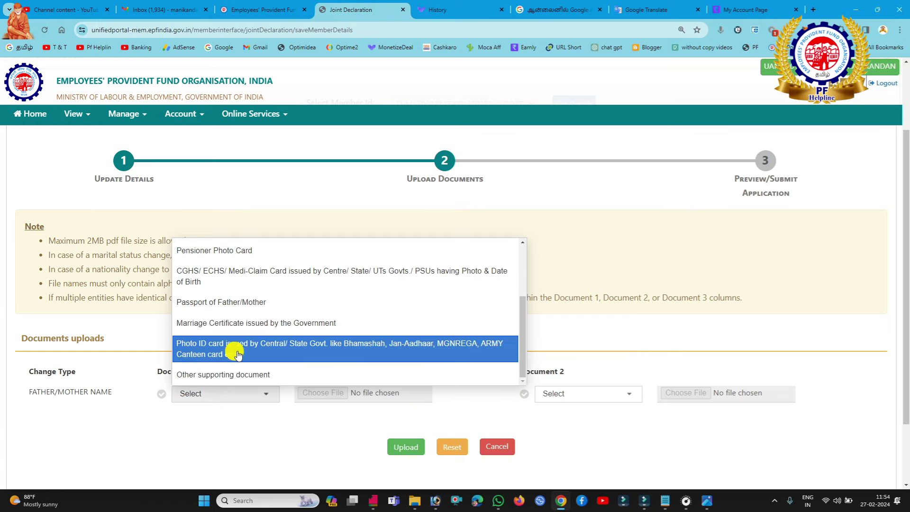
pyautogui.scroll(-1, 334, 358)
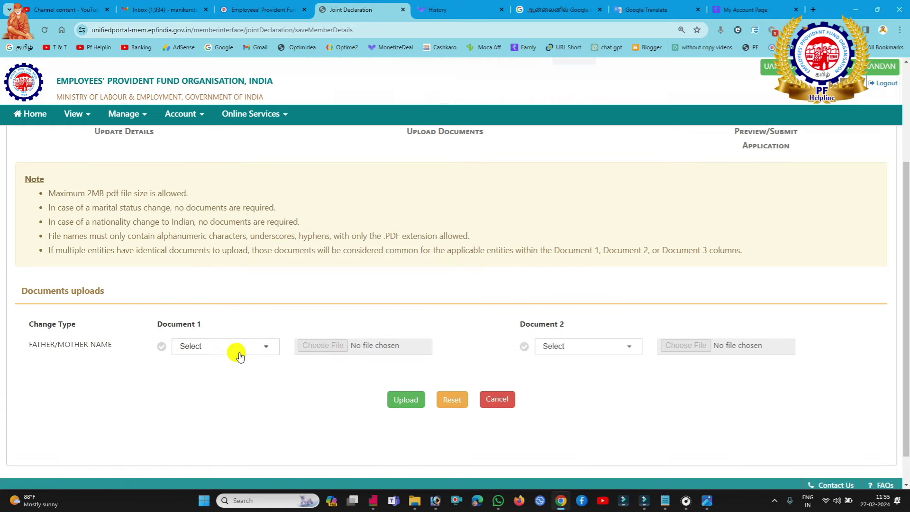
pyautogui.click(241, 350)
pyautogui.scroll(-1, 240, 298)
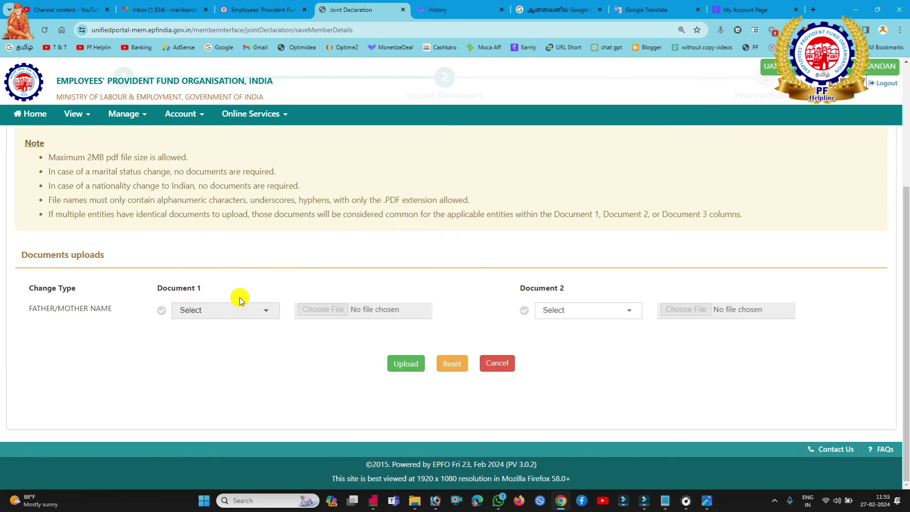
# Step: Upload hassbdja.pdf as Birth Certificate for Document 1 and Drivinglicese.pdf as Ration for Document 2 of the Father/Mother Name change
pyautogui.click(239, 320)
pyautogui.scroll(1, 213, 369)
pyautogui.scroll(-1, 214, 381)
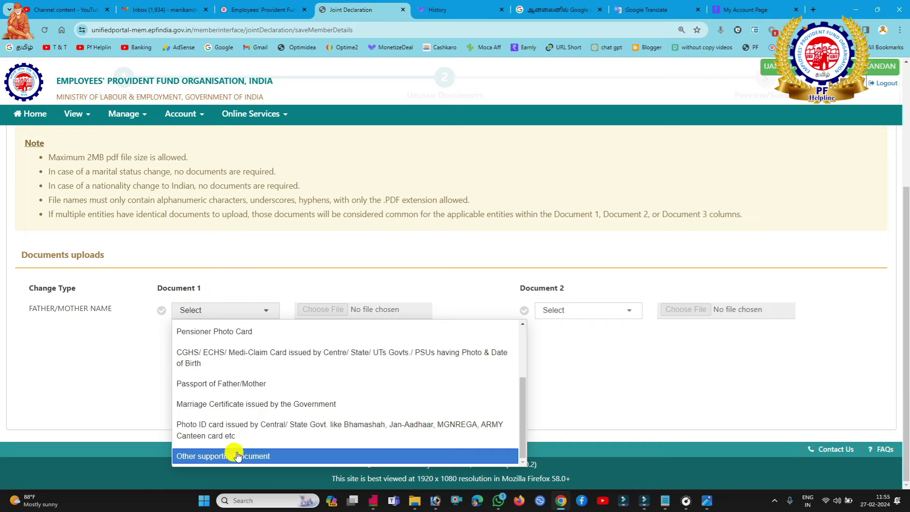
pyautogui.scroll(3, 246, 405)
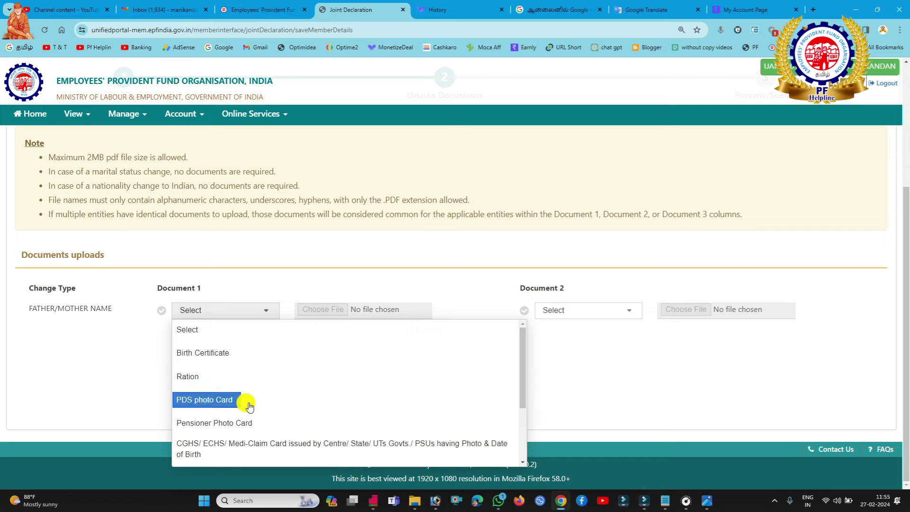
pyautogui.scroll(-2, 277, 416)
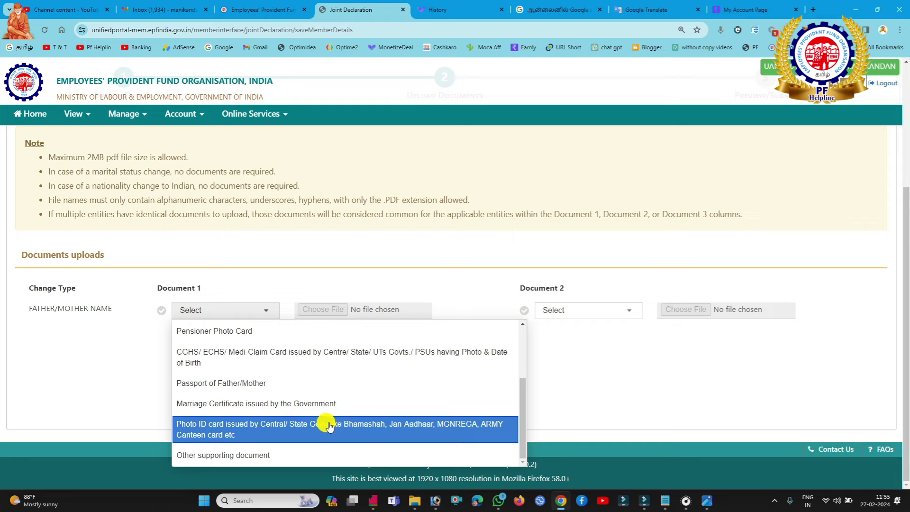
pyautogui.scroll(3, 328, 426)
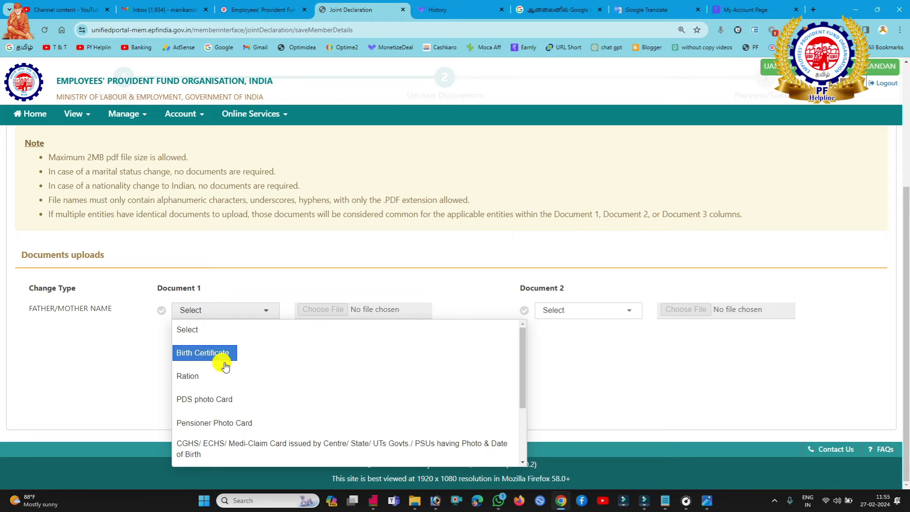
pyautogui.click(202, 352)
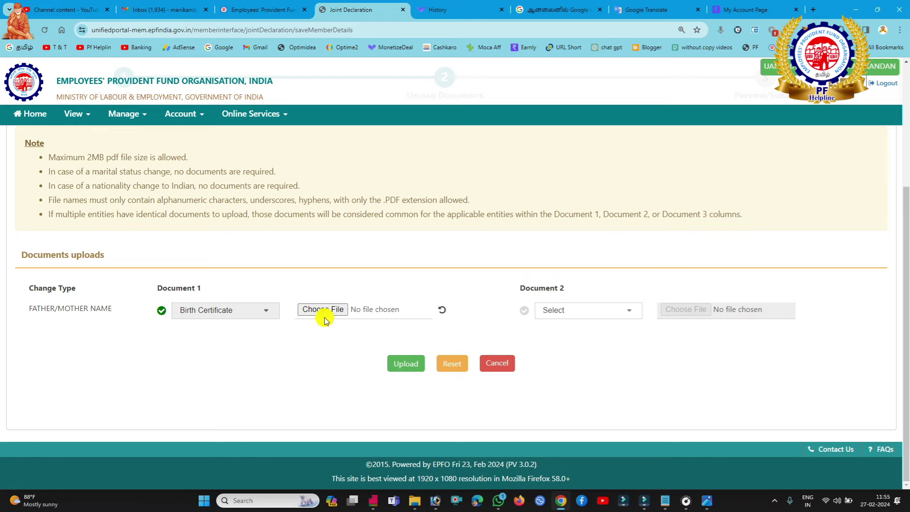
pyautogui.click(618, 315)
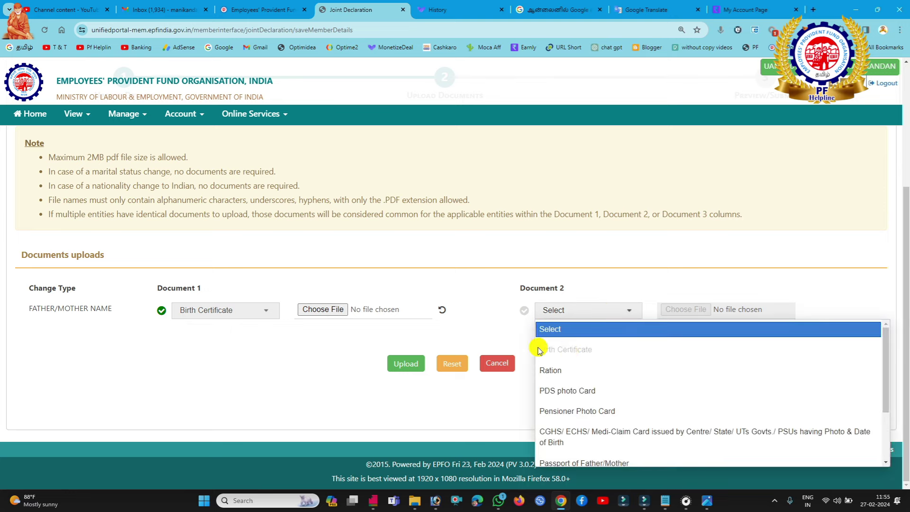
pyautogui.click(568, 371)
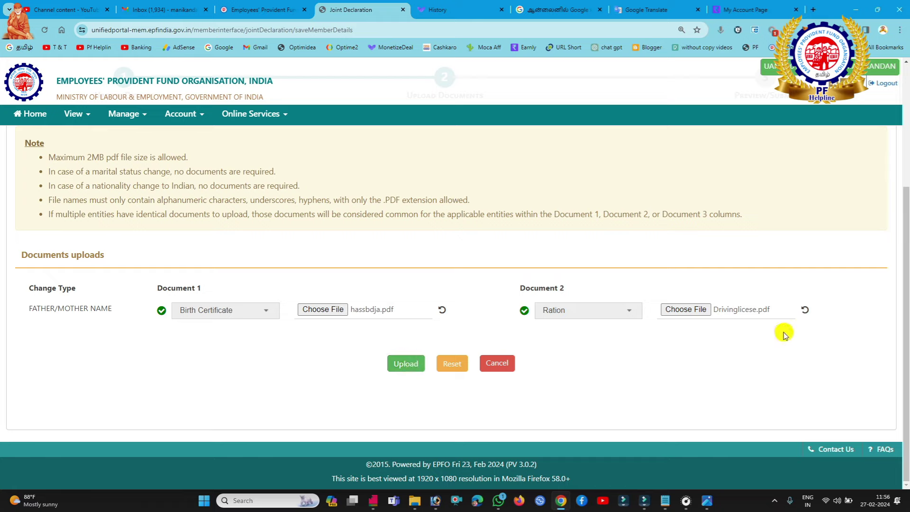
pyautogui.click(403, 362)
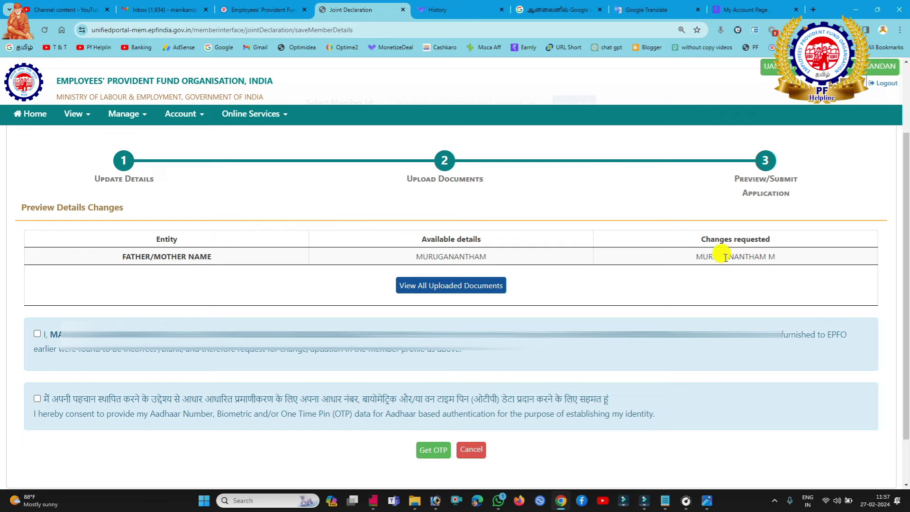
# Step: Check the requested Father/Mother Name, accept the member declaration and the Aadhaar authentication consent, and request the OTP
pyautogui.moveTo(695, 256); pyautogui.dragTo(777, 260)
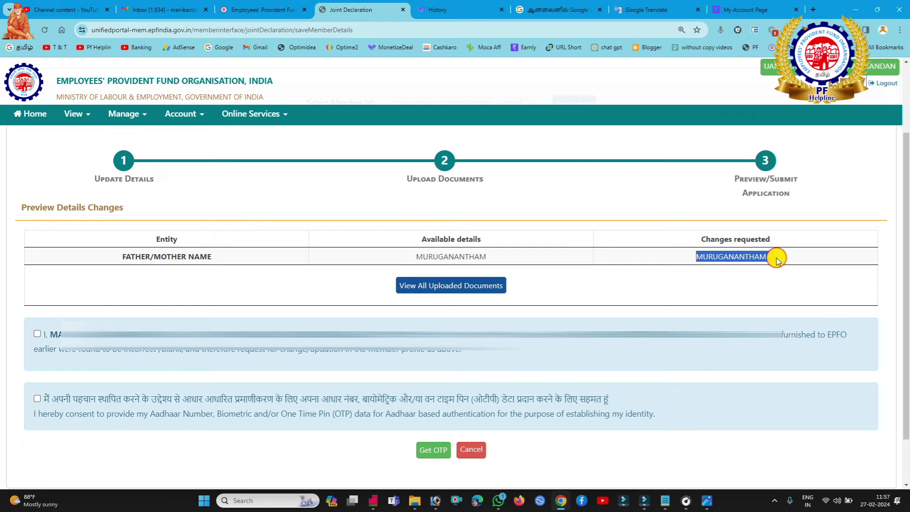
pyautogui.click(788, 260)
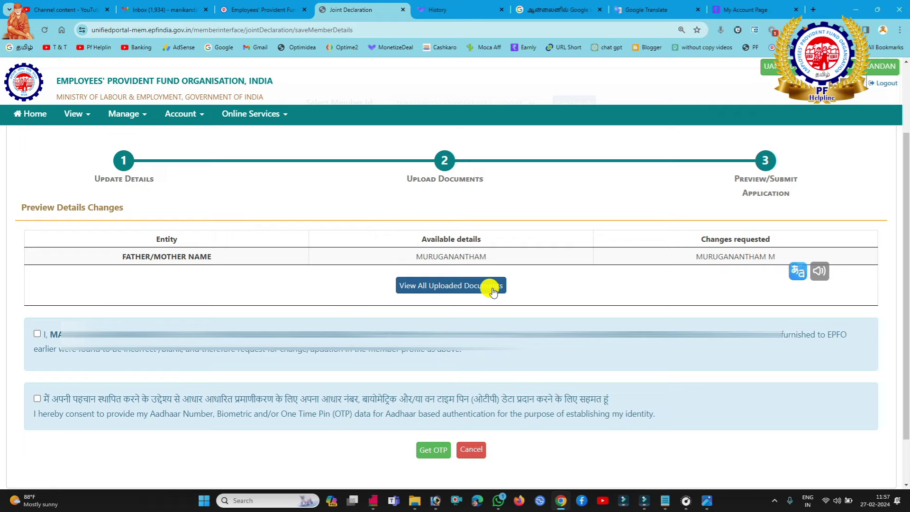
pyautogui.click(36, 335)
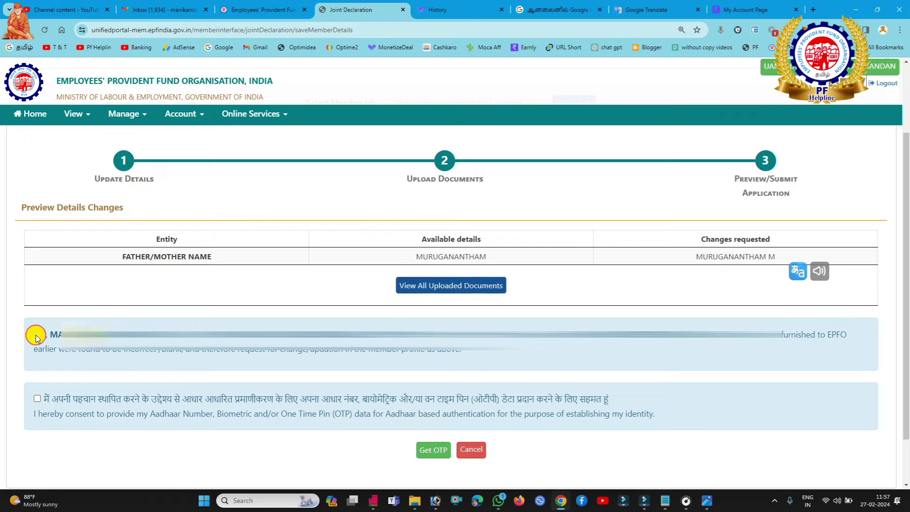
pyautogui.click(37, 399)
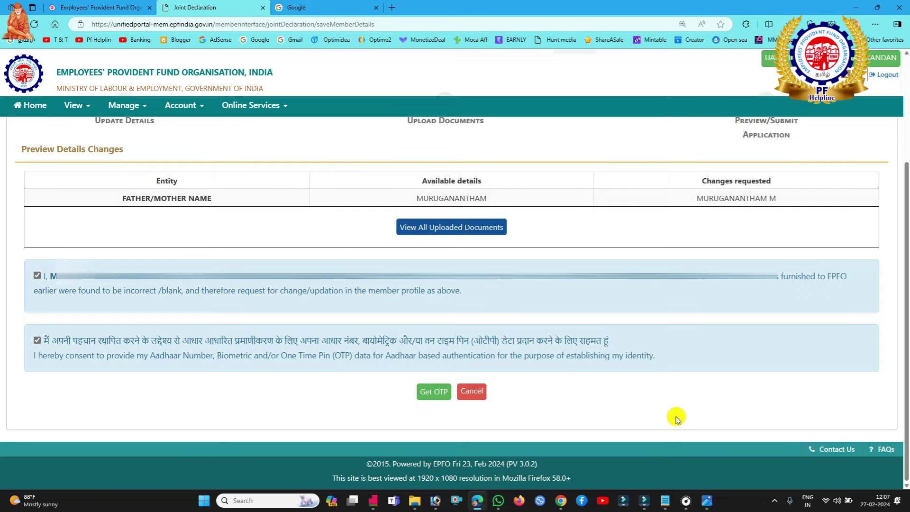
pyautogui.moveTo(561, 500)
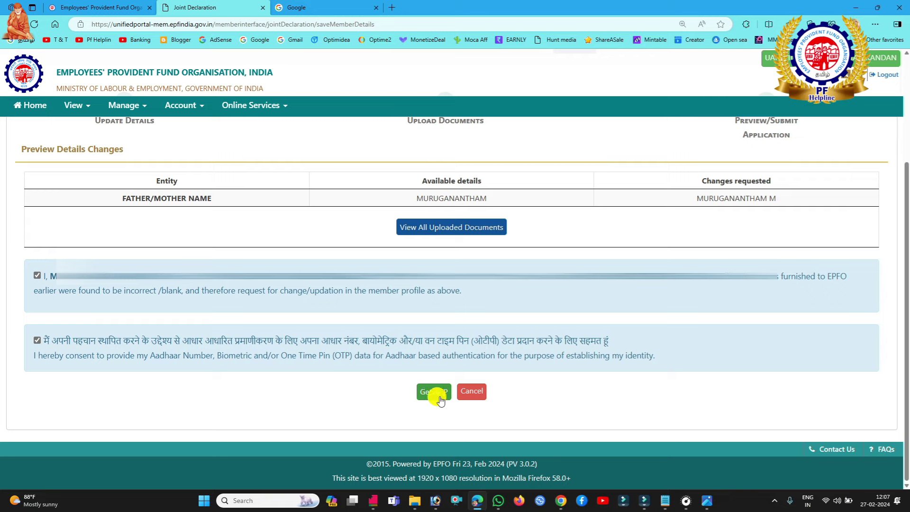
pyautogui.click(435, 396)
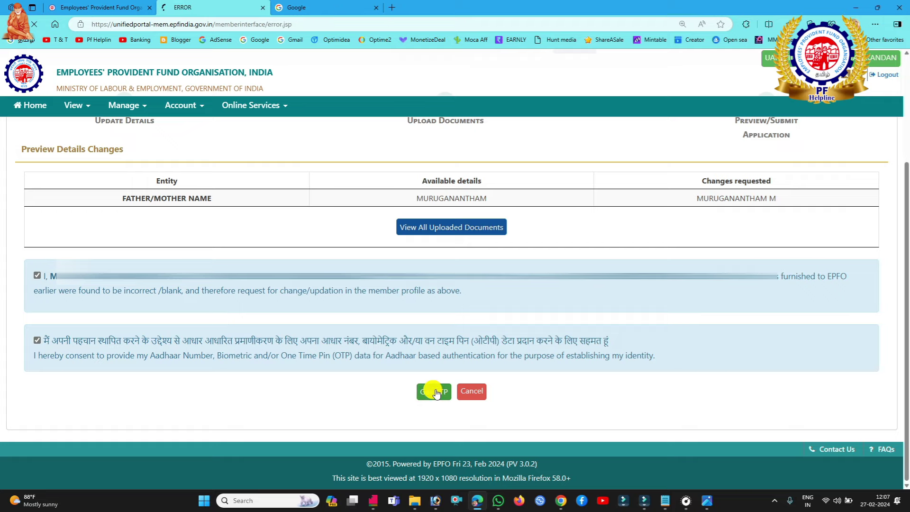